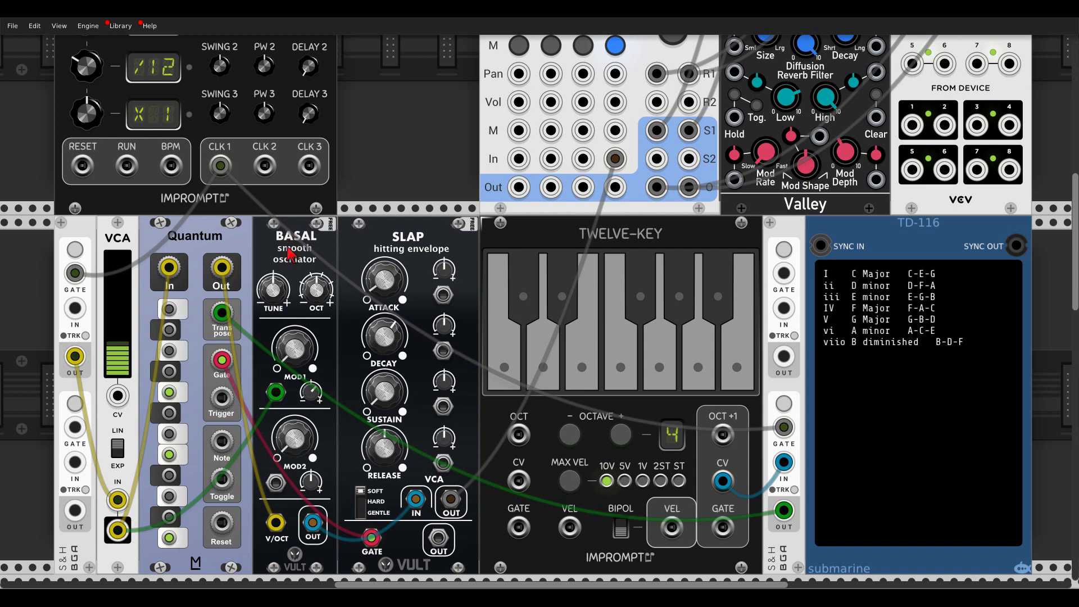
# Unmute mixer channel 4 and transpose the chord by playing F, C, G, F and C on the TWELVE-KEY keyboard.
pyautogui.click(614, 49)
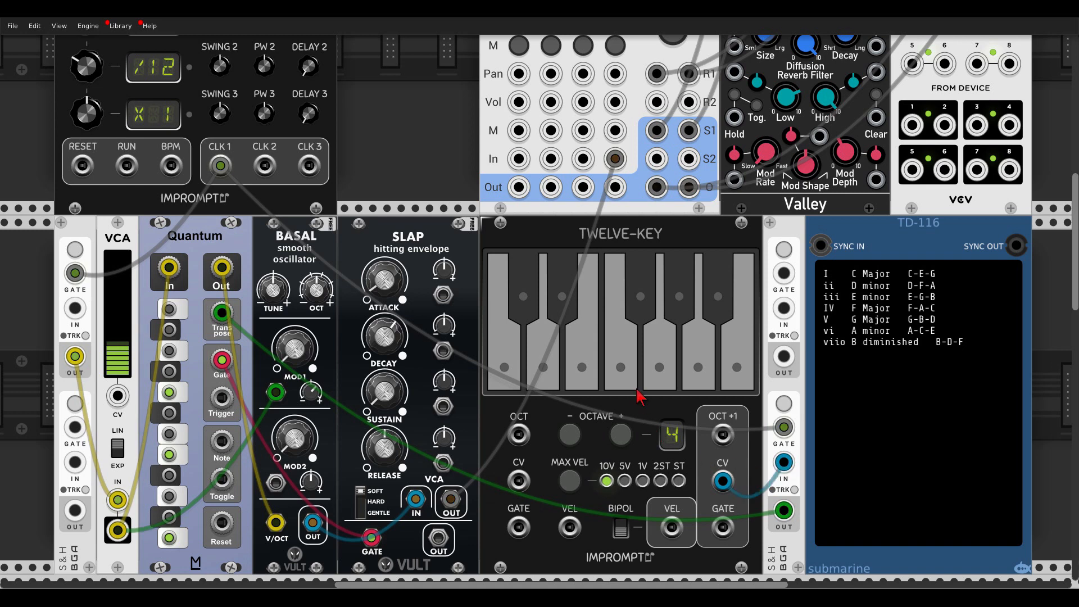
pyautogui.click(625, 366)
pyautogui.click(503, 370)
pyautogui.click(665, 379)
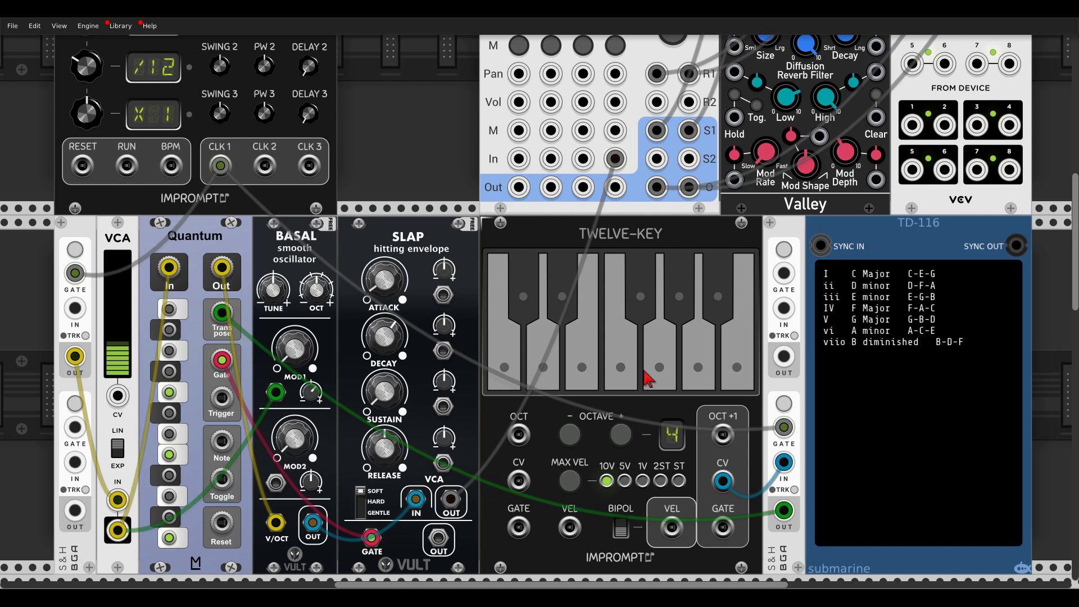
pyautogui.click(624, 369)
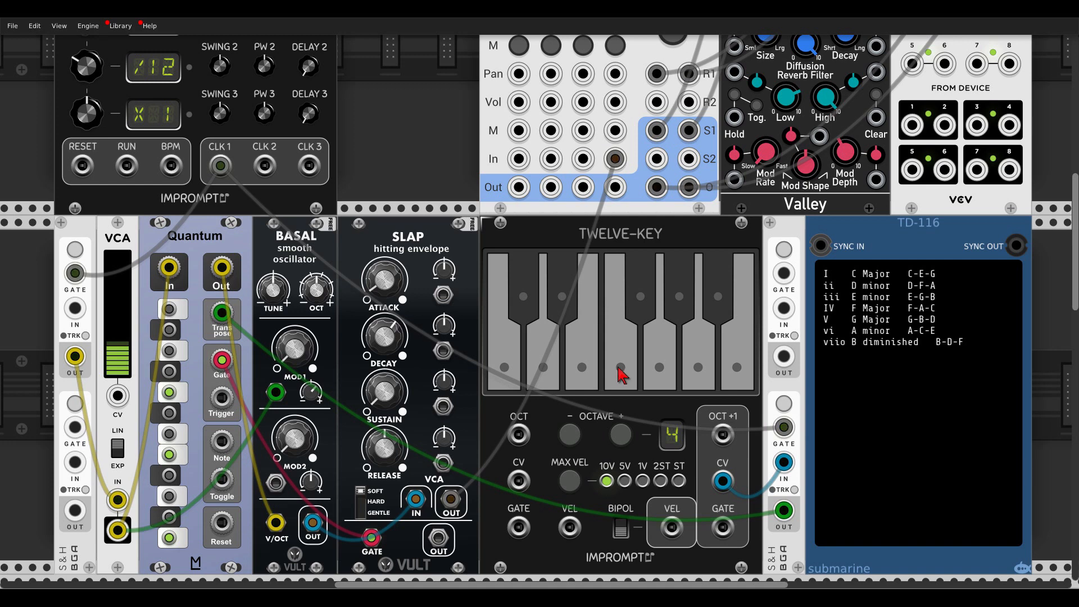
pyautogui.click(504, 369)
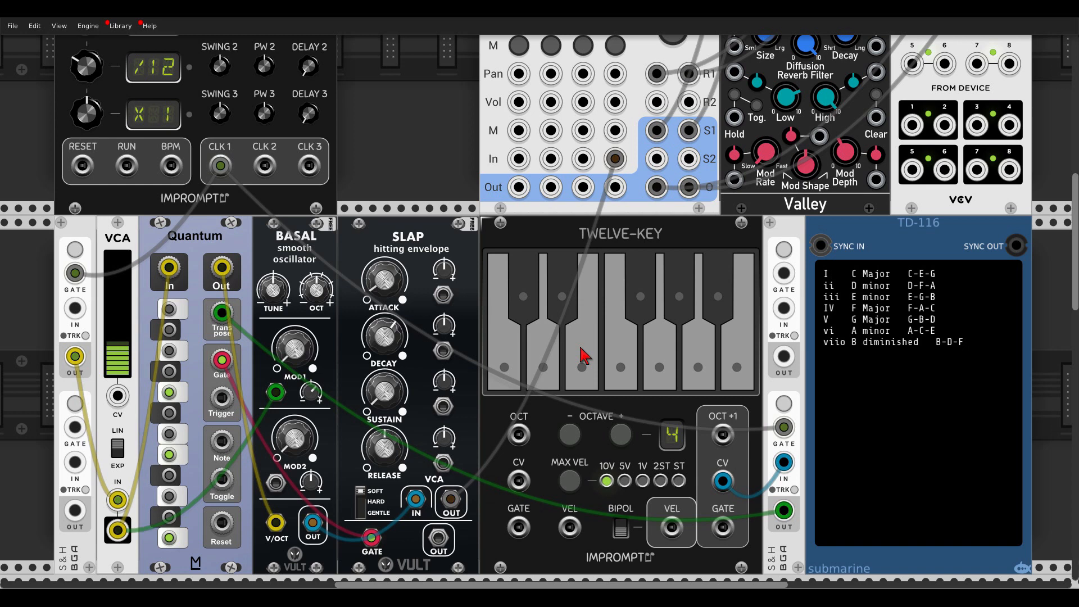
# Play A, C, E and C on the TWELVE-KEY keyboard, finishing by muting mixer channel 4.
pyautogui.click(695, 366)
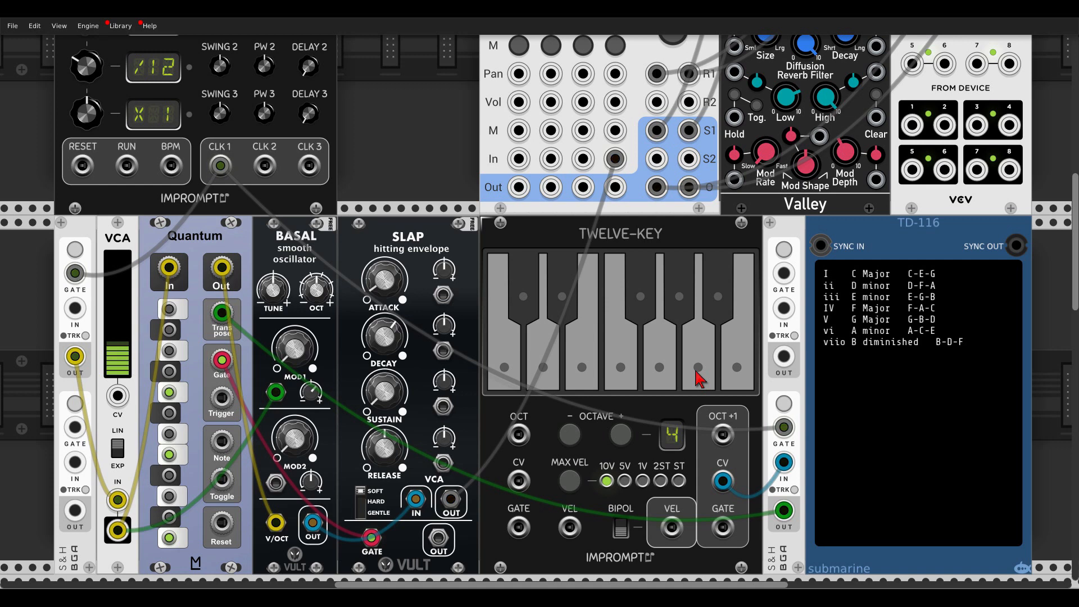
pyautogui.click(508, 369)
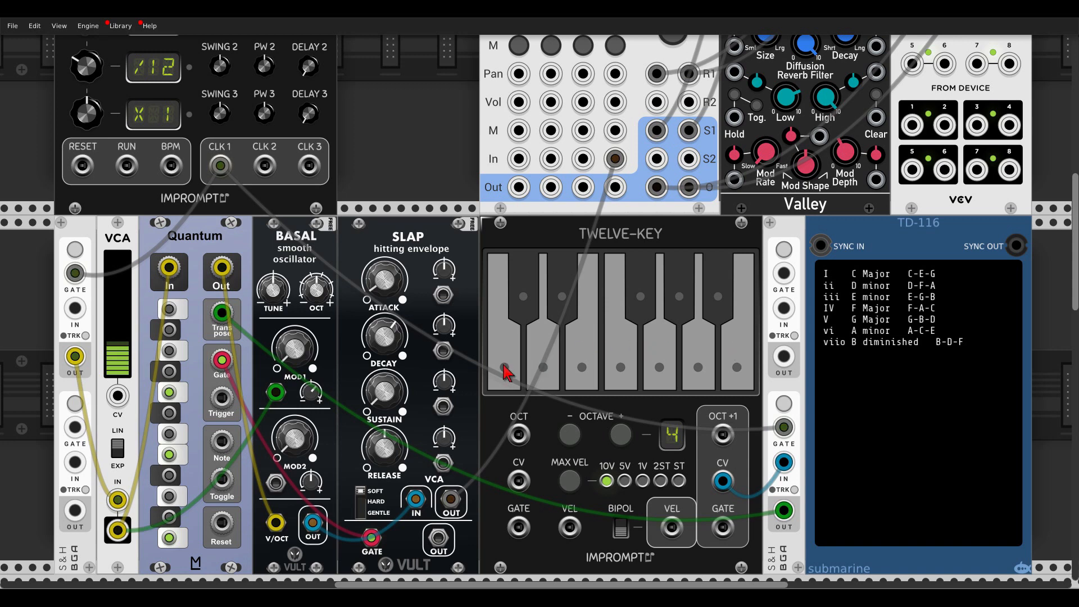
pyautogui.click(581, 374)
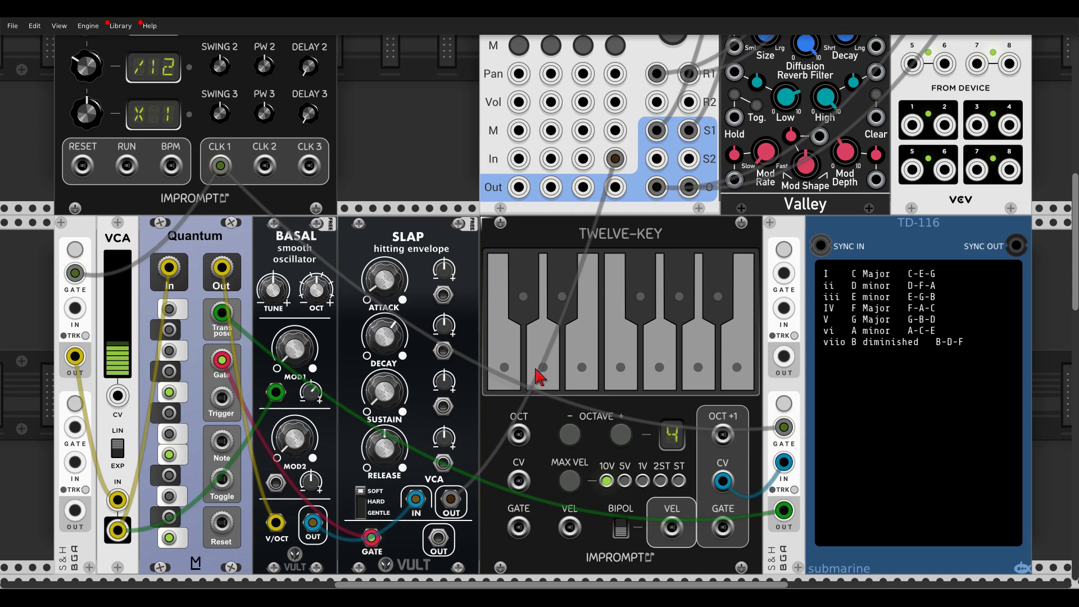
pyautogui.click(500, 378)
pyautogui.click(615, 48)
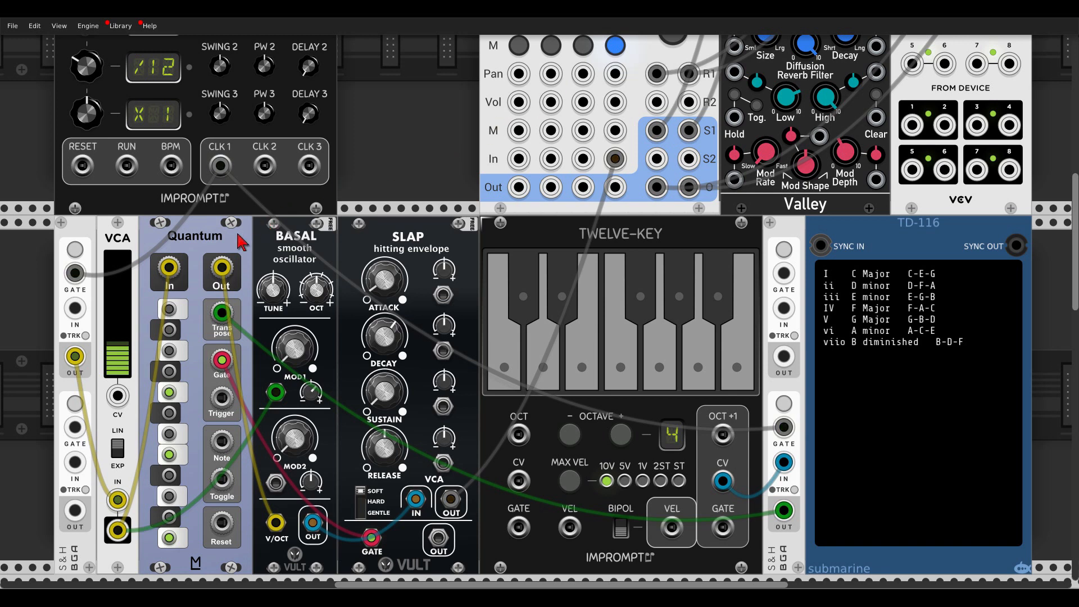
# Add a second Quantum module between the existing Quantum and BASAL, keeping S&H, VCA and the first Quantum adjacent to it.
pyautogui.moveTo(249, 243); pyautogui.dragTo(222, 252)
pyautogui.scroll(-2, 222, 251)
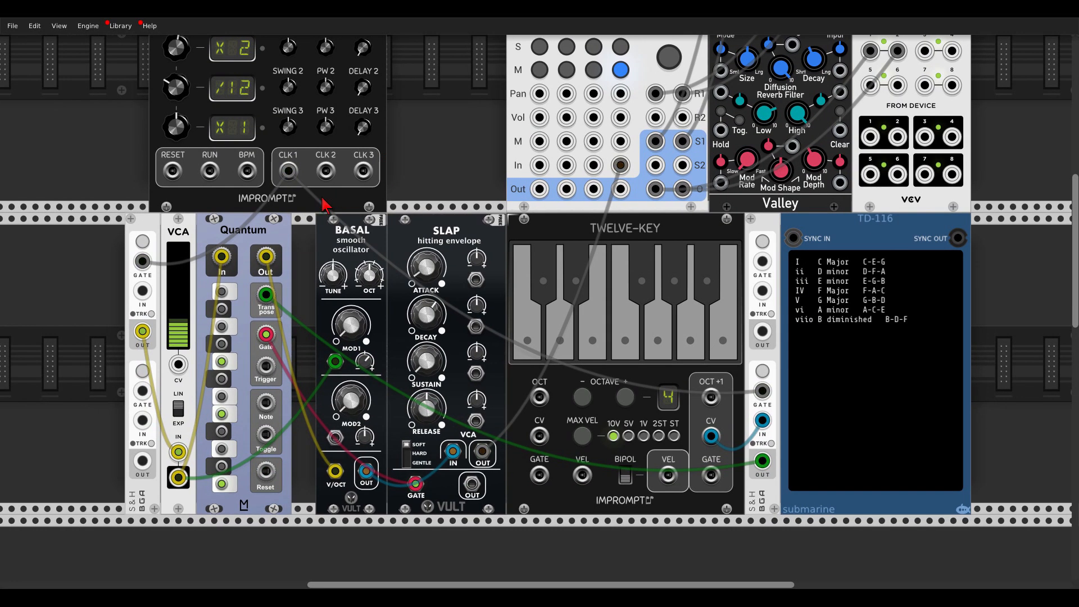
pyautogui.rightClick(233, 248)
pyautogui.write('quant')
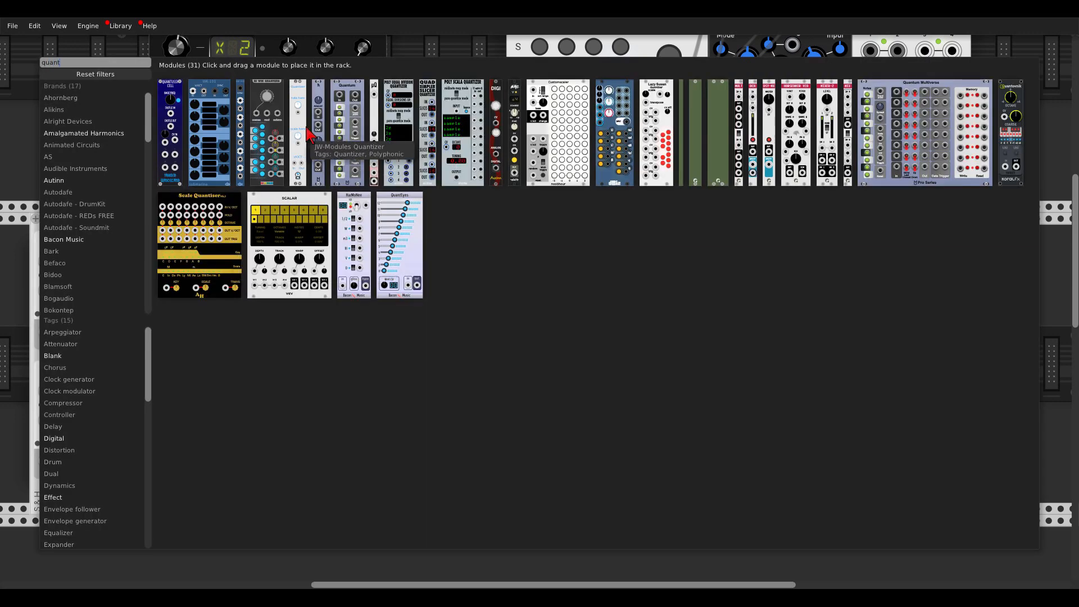
pyautogui.moveTo(345, 92); pyautogui.dragTo(274, 241)
pyautogui.moveTo(50, 224); pyautogui.dragTo(68, 223)
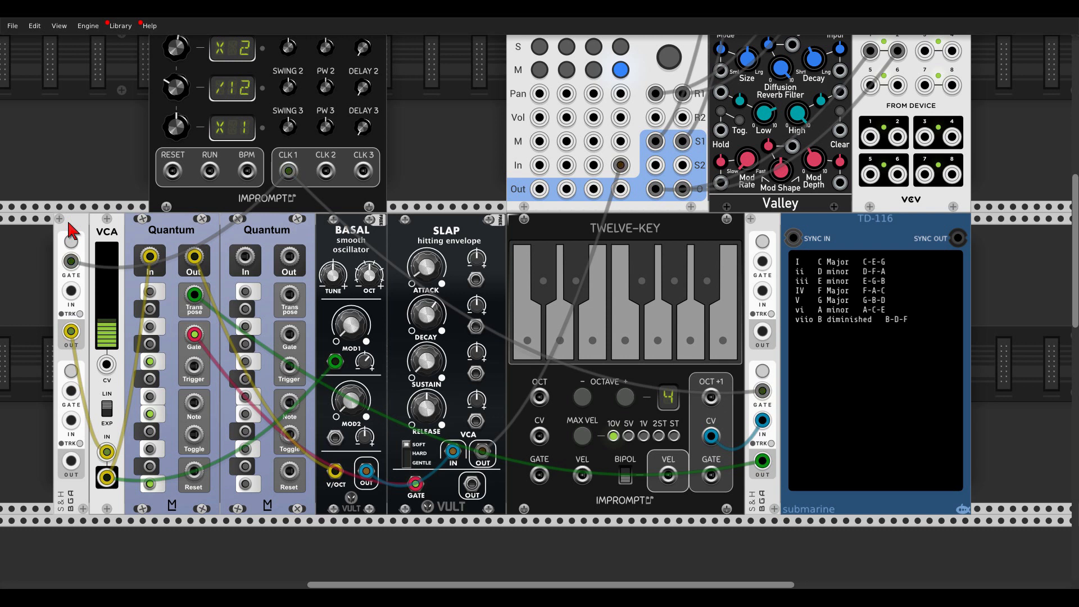
# Enable the C major scale notes on the second Quantum and patch it between the first Quantum's output and BASAL's V/OCT input.
pyautogui.click(244, 481)
pyautogui.click(244, 447)
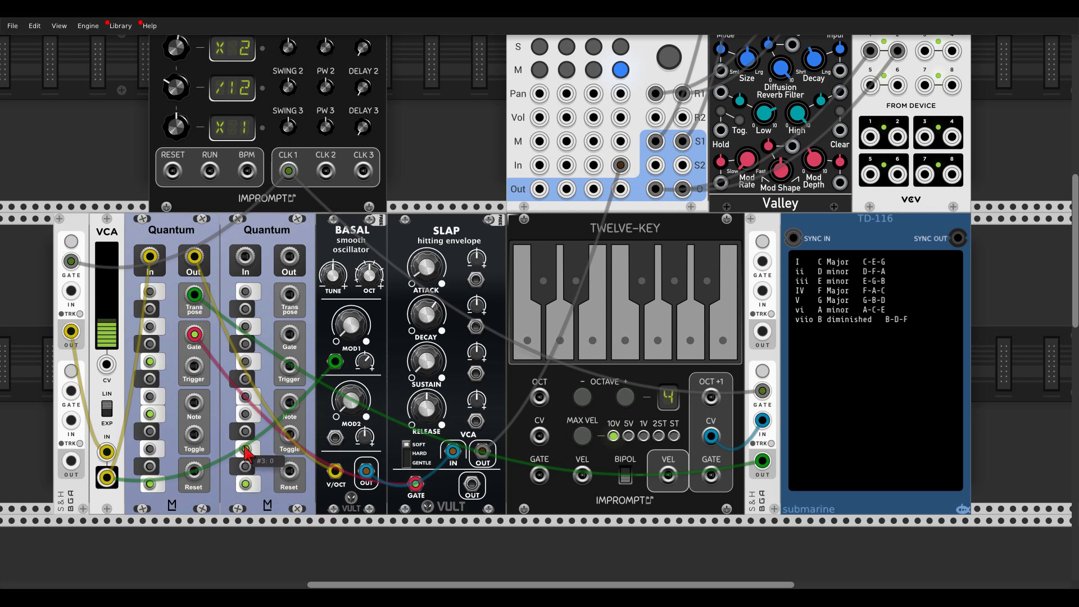
pyautogui.click(245, 414)
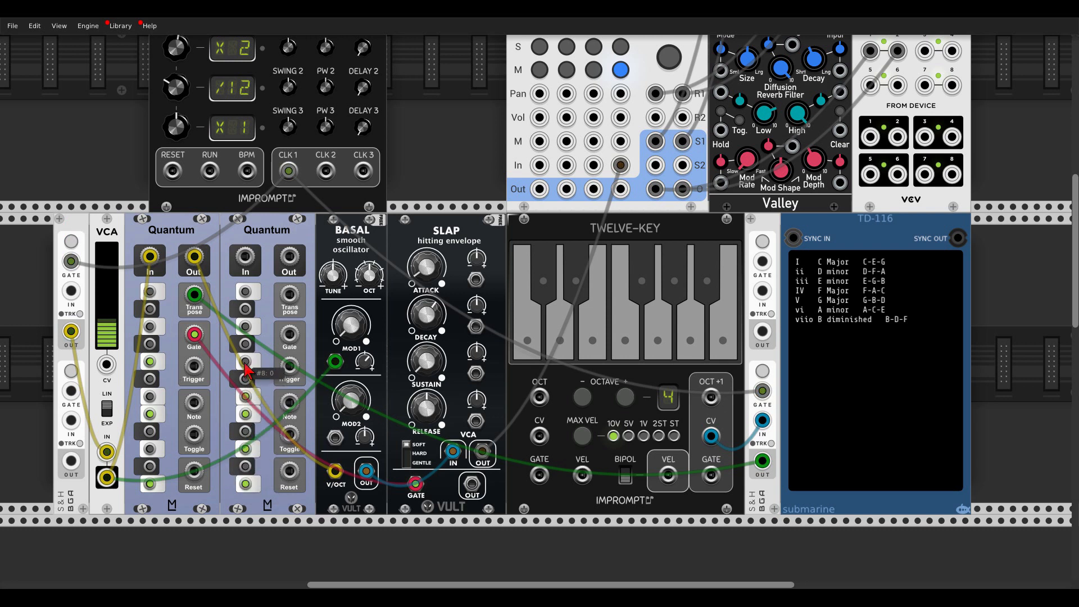
pyautogui.click(246, 362)
pyautogui.click(245, 327)
pyautogui.click(246, 292)
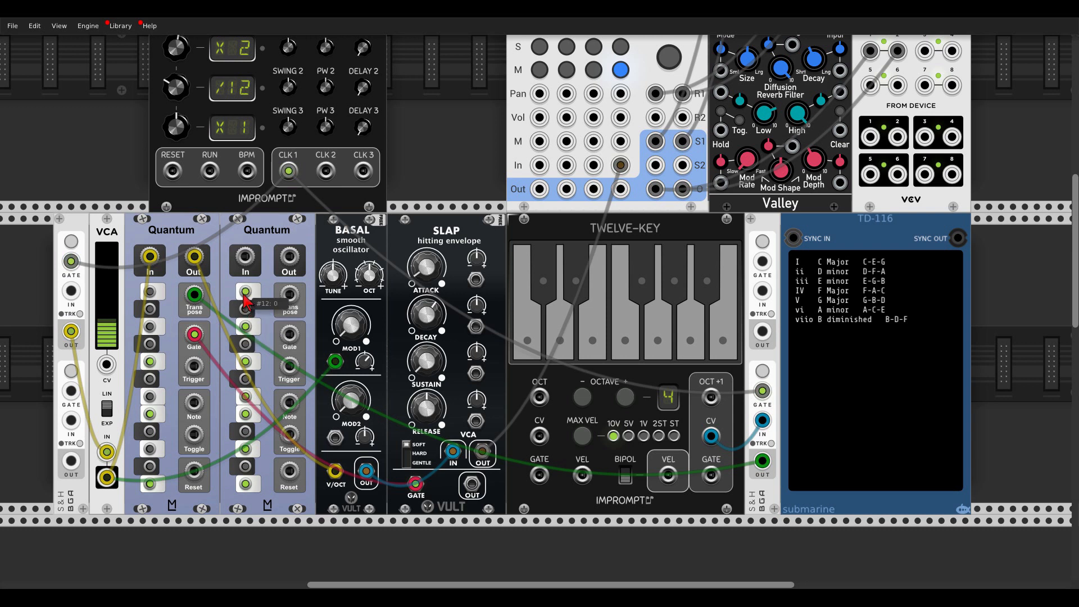
pyautogui.moveTo(335, 470)
pyautogui.mouseDown()
pyautogui.moveTo(264, 326)
pyautogui.moveTo(245, 256)
pyautogui.moveTo(303, 343)
pyautogui.moveTo(335, 474)
pyautogui.mouseUp()
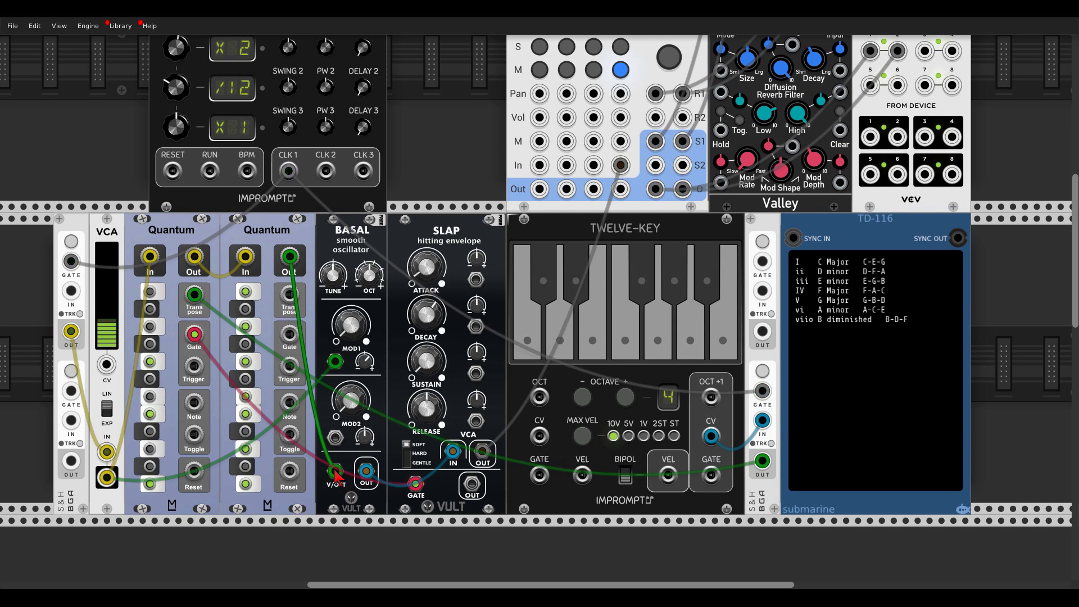
# Unmute mixer channel 4 and test the two-quantizer chain by playing E, A, B and C on TWELVE-KEY.
pyautogui.click(621, 69)
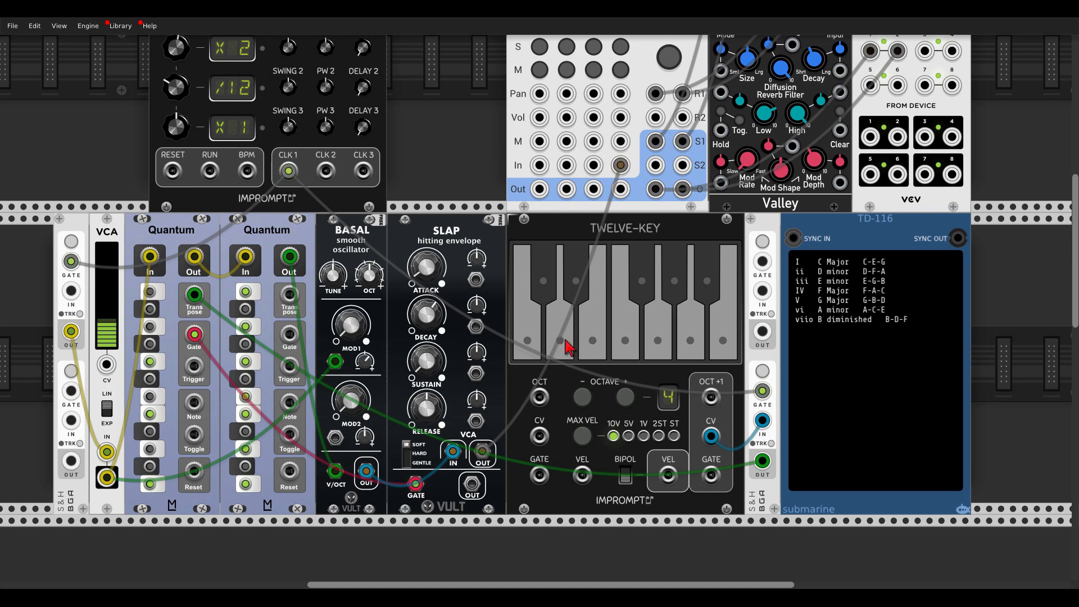
pyautogui.click(595, 344)
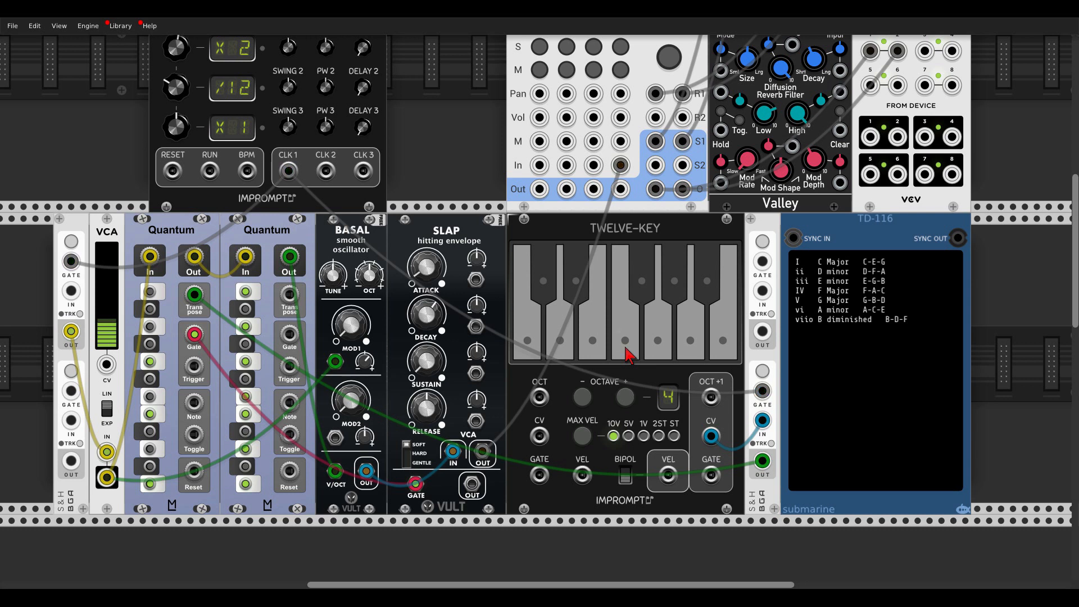
pyautogui.click(689, 348)
pyautogui.click(723, 349)
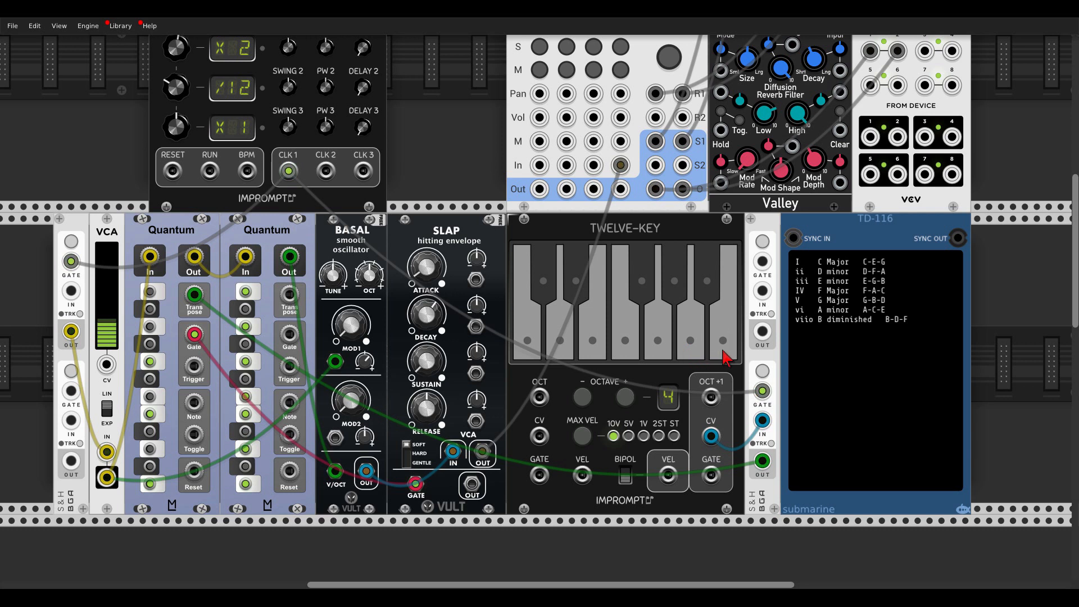
pyautogui.click(524, 356)
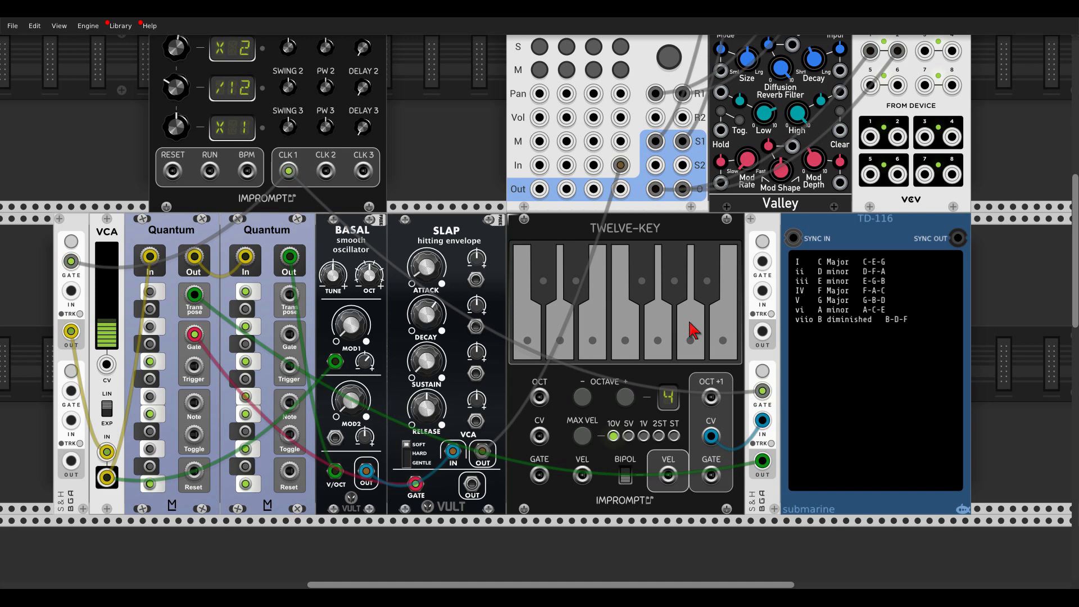
# Set the second Quantum's quantizer mode to Down and play E on the TWELVE-KEY keyboard.
pyautogui.rightClick(281, 234)
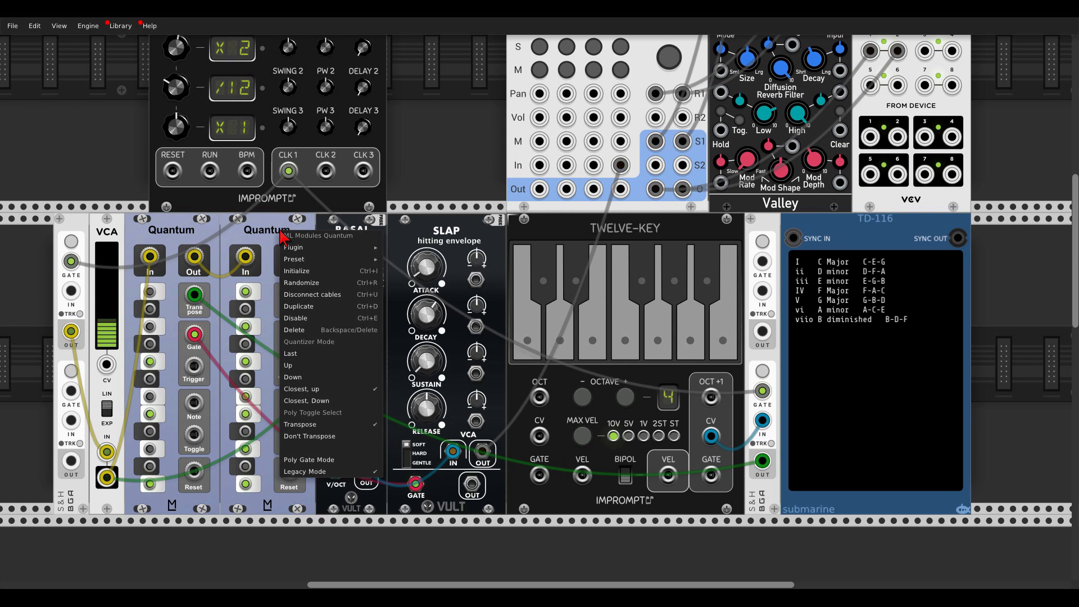
pyautogui.click(309, 378)
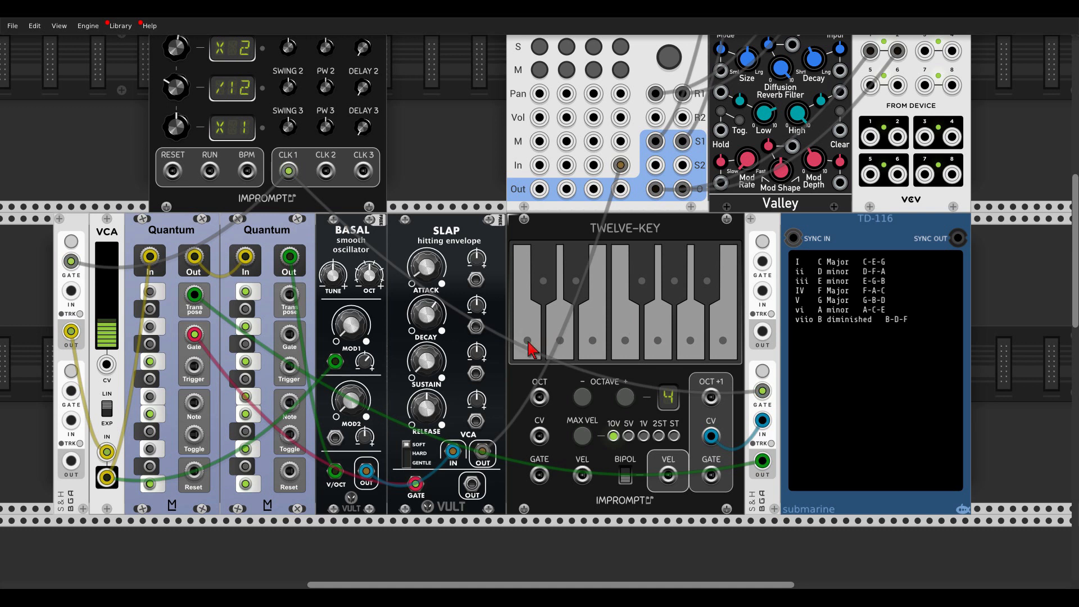
pyautogui.click(591, 346)
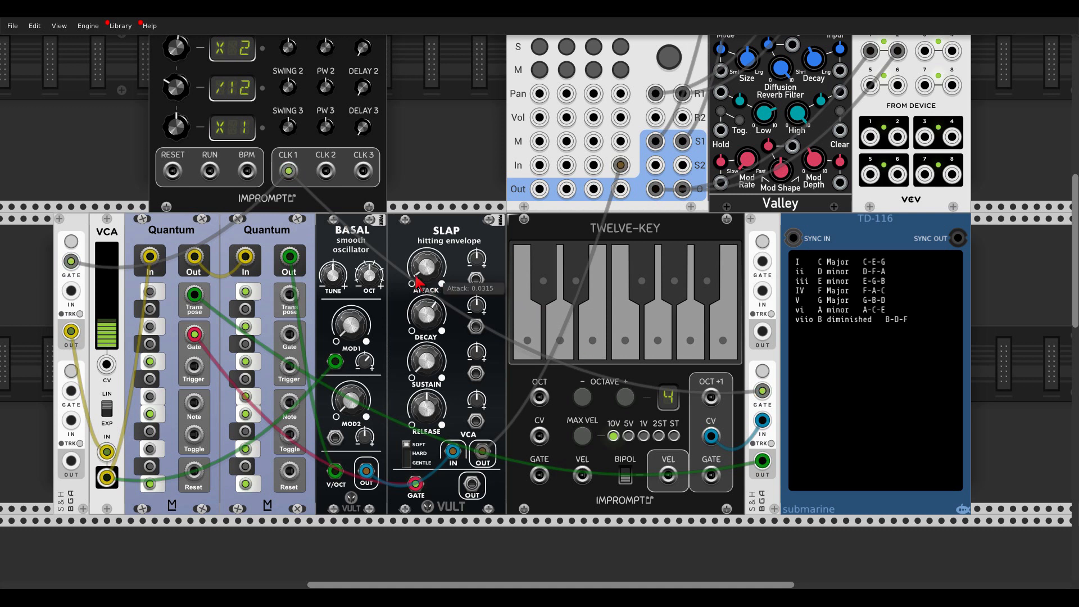
# Switch the second Quantum's quantizer mode to Closest, up for comparison and back to Down.
pyautogui.rightClick(273, 239)
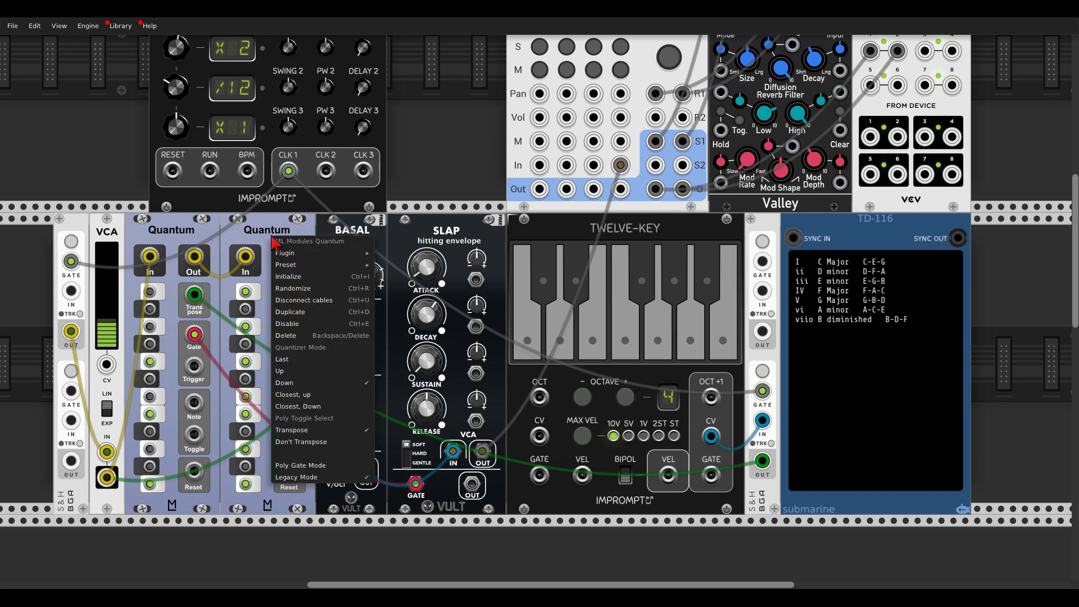
pyautogui.click(302, 397)
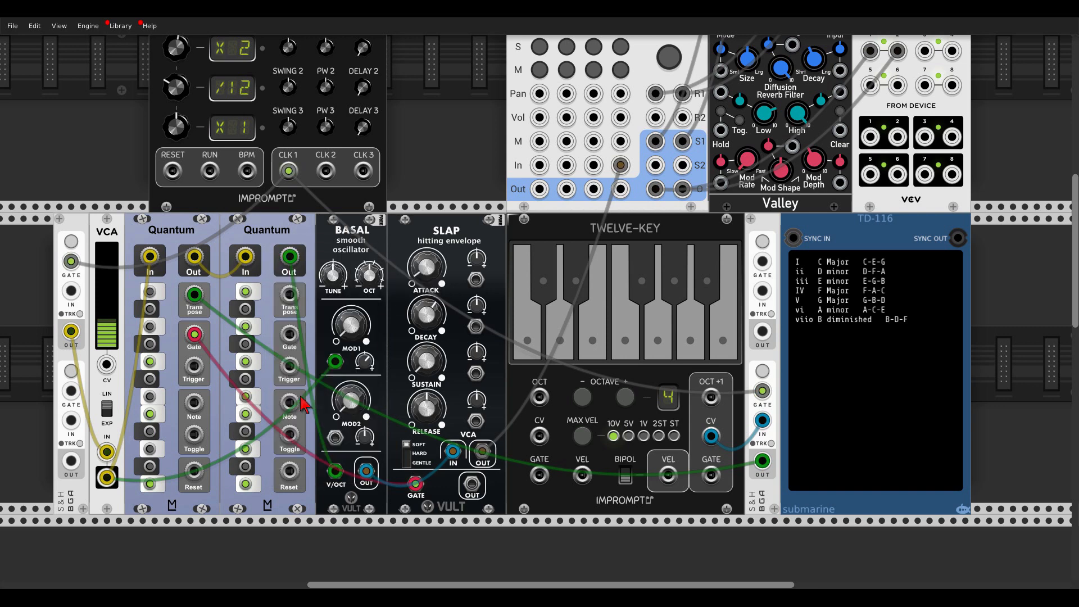
pyautogui.rightClick(265, 241)
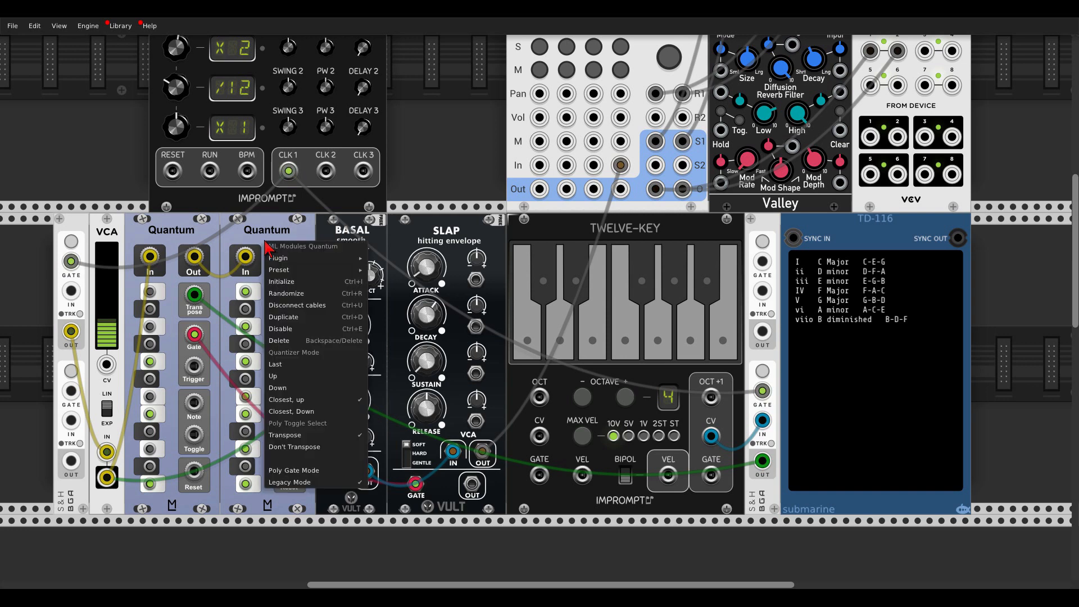
pyautogui.click(289, 388)
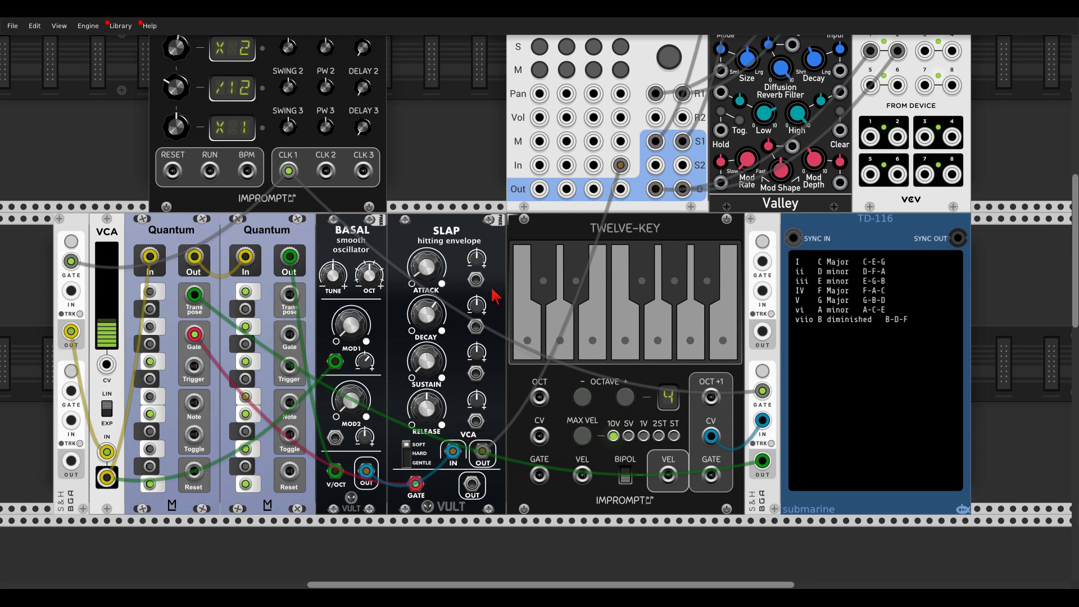
# Play C, A, F, G and C on TWELVE-KEY to hear the chords with the Down mode.
pyautogui.click(529, 348)
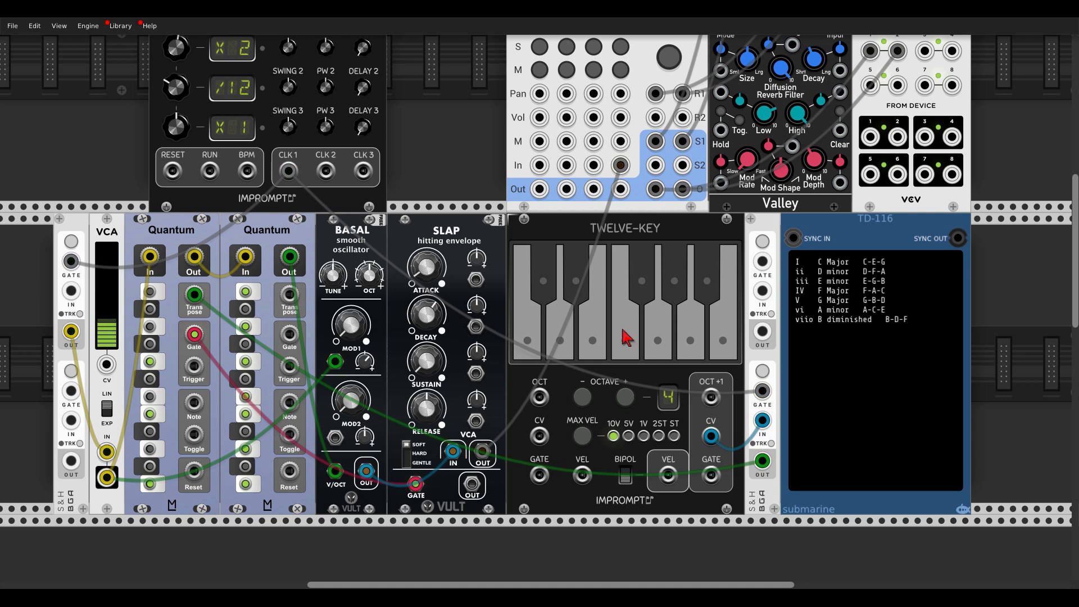
pyautogui.click(686, 348)
pyautogui.click(628, 355)
pyautogui.click(653, 359)
pyautogui.click(530, 351)
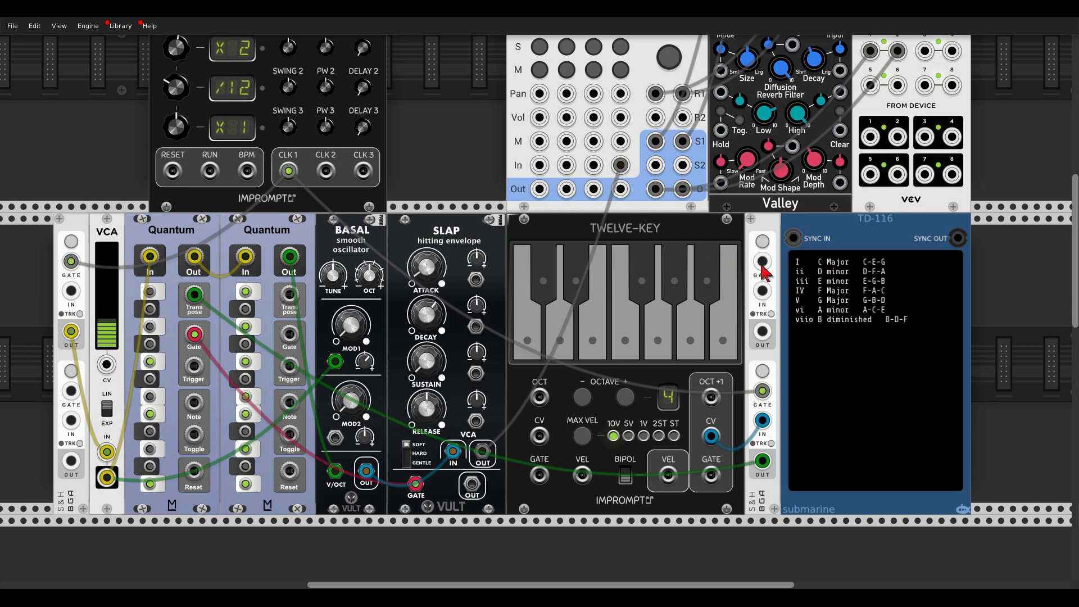
# Clock the upper section of the S&H beside TD-116 from CLK 2 and route its output to the first Quantum's Transpose input.
pyautogui.moveTo(759, 266); pyautogui.dragTo(326, 171)
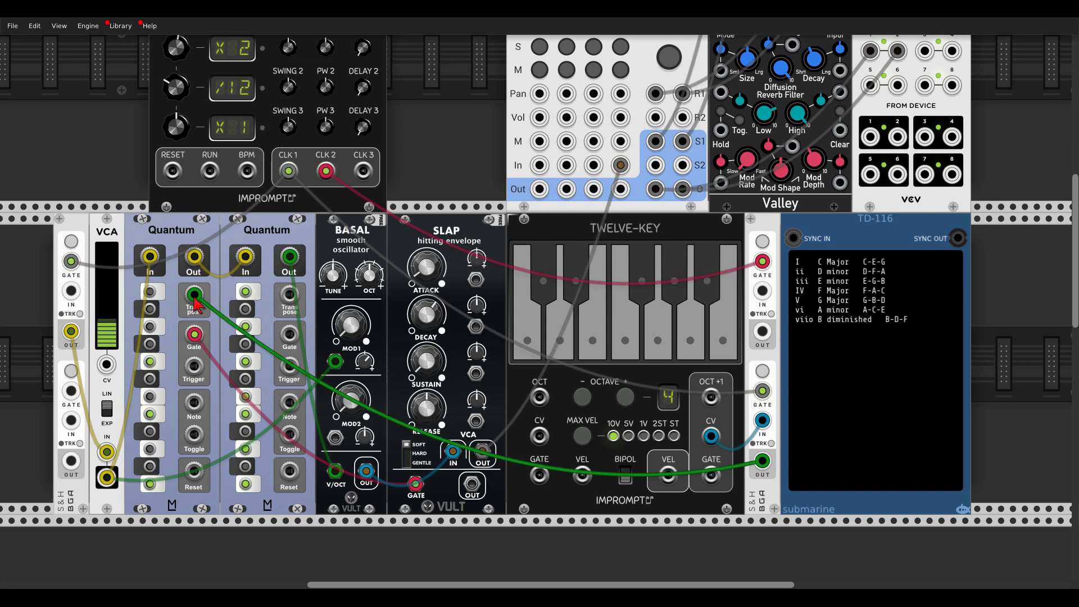
pyautogui.moveTo(194, 295); pyautogui.dragTo(762, 331)
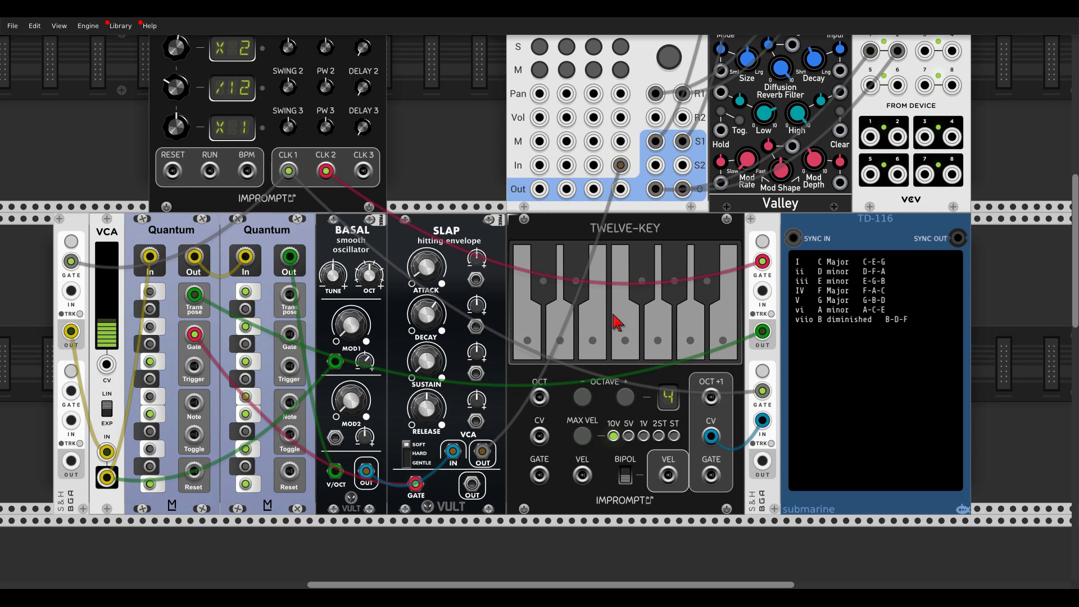
# Patch CLOCKED's CLK 2 output to the external clock input of SEQ-3 in the lower rack row.
pyautogui.scroll(-10, 546, 332)
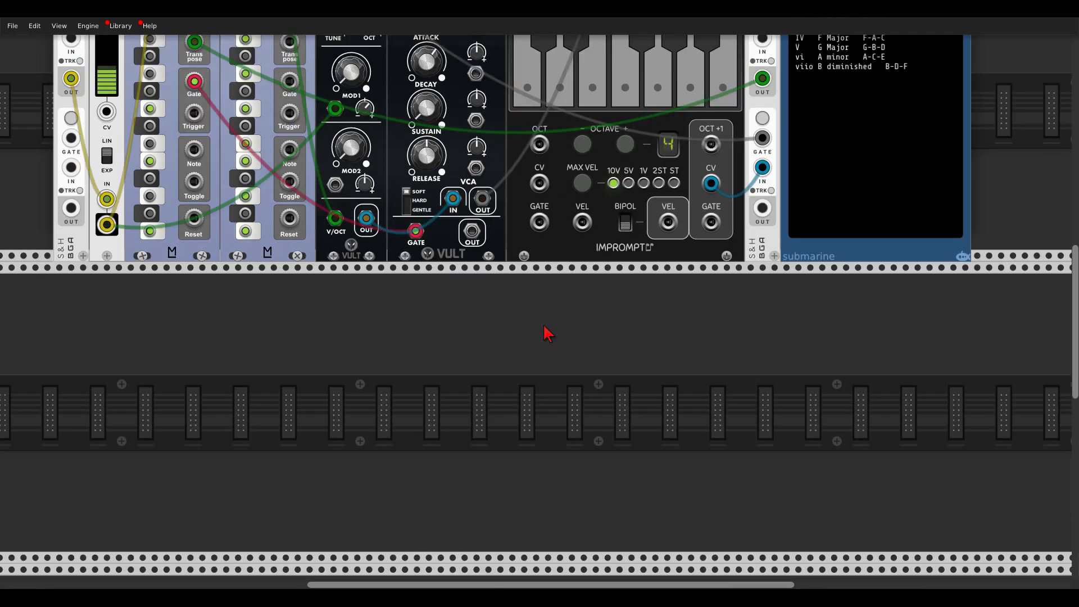
pyautogui.scroll(-5, 544, 332)
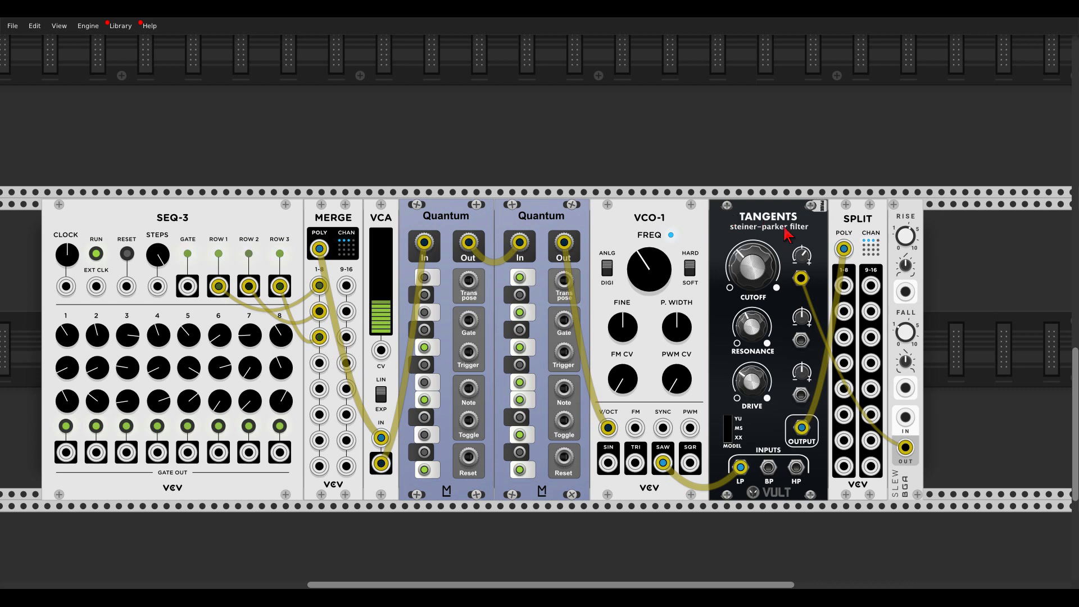
pyautogui.moveTo(907, 235)
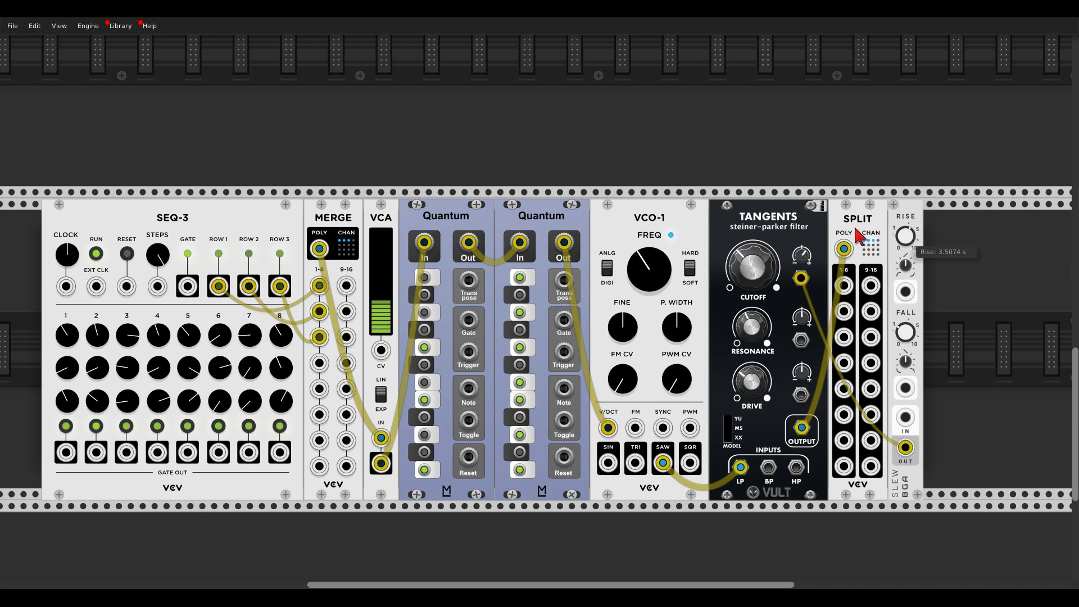
pyautogui.scroll(-2, 247, 144)
pyautogui.moveTo(247, 144); pyautogui.dragTo(359, 325)
pyautogui.moveTo(262, 448); pyautogui.dragTo(424, 127)
pyautogui.scroll(5, 204, 337)
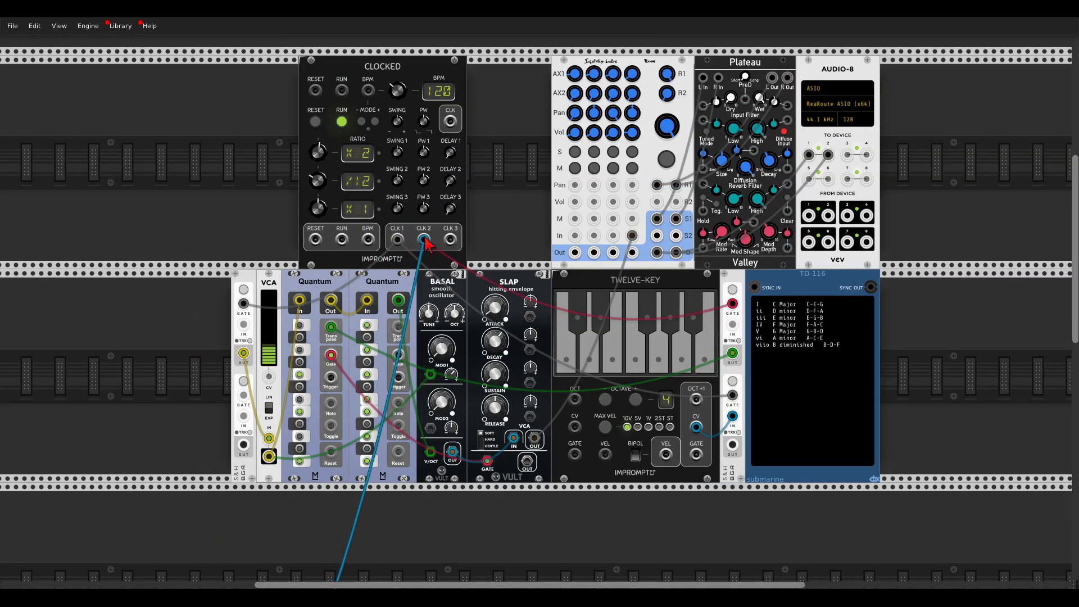
# Patch CLOCKED's CLK 2 output to the input of the SLEW module in the lower rack row.
pyautogui.scroll(-5, 756, 403)
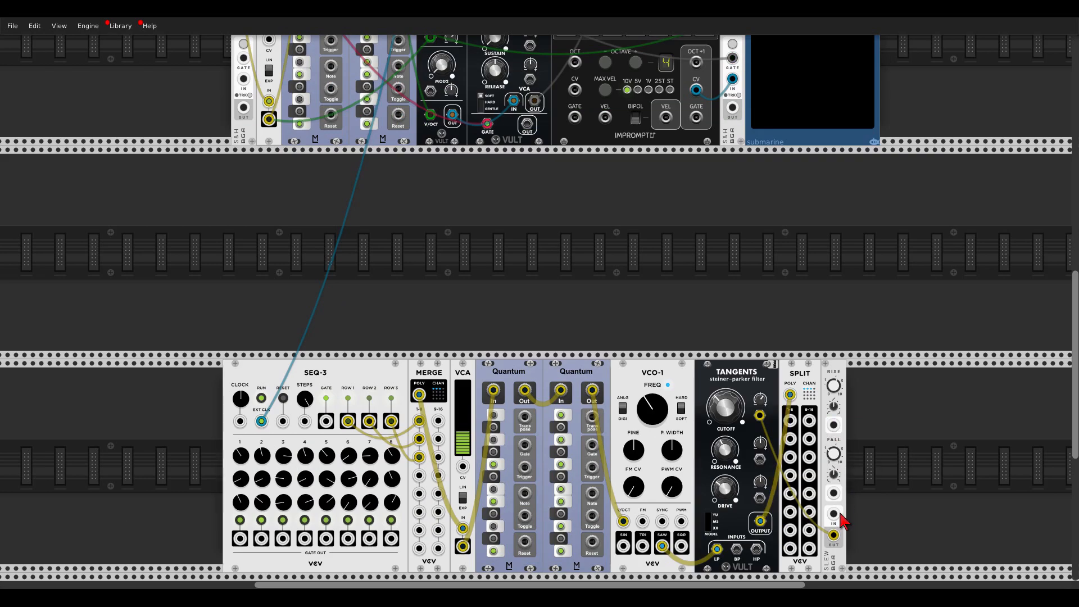
pyautogui.moveTo(834, 513); pyautogui.dragTo(429, 185)
pyautogui.scroll(5, 618, 269)
pyautogui.scroll(-5, 478, 194)
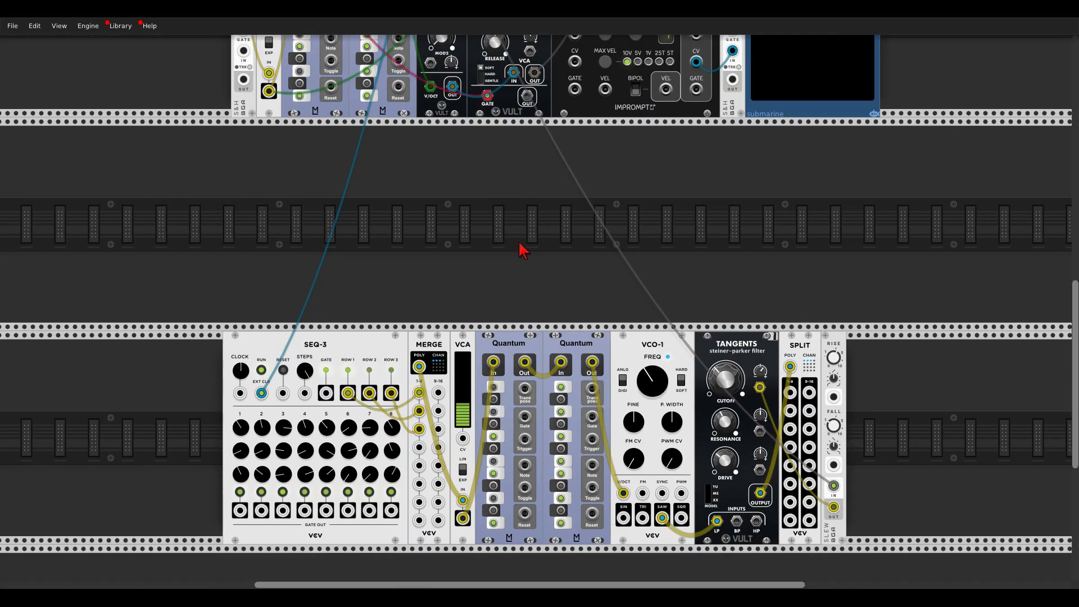
# Patch the lower row's first Quantum Transpose input to the upper output of the S&H beside TD-116.
pyautogui.moveTo(525, 388); pyautogui.dragTo(732, 155)
pyautogui.scroll(3, 617, 258)
pyautogui.scroll(1, 800, 261)
pyautogui.scroll(-1, 680, 376)
pyautogui.scroll(-2, 679, 376)
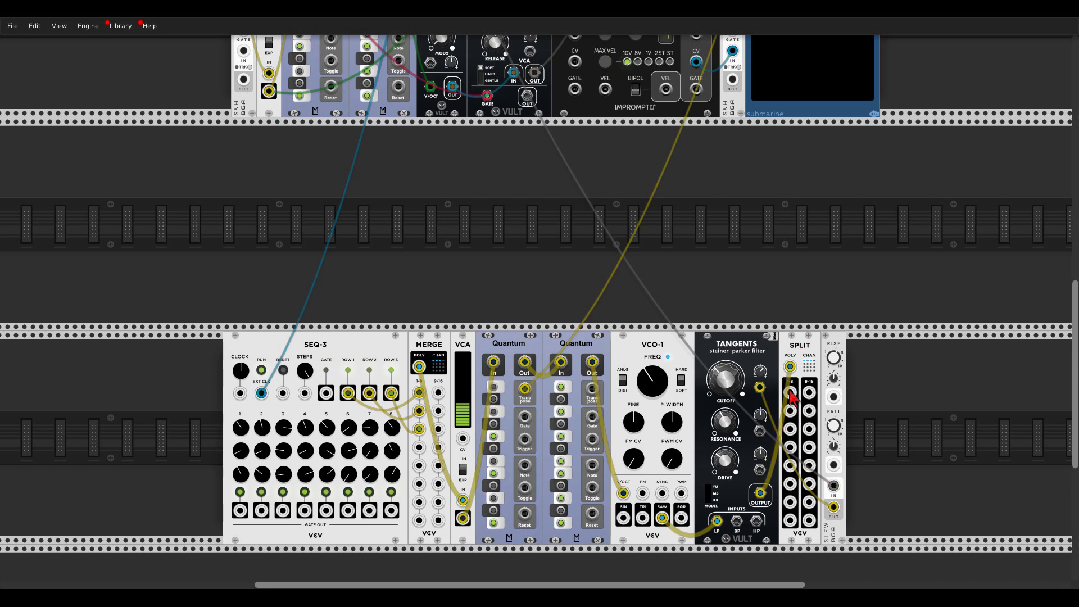
# Patch SPLIT's outputs 1, 2 and 3 to the mixer's channel inputs 3, 2 and 1 respectively.
pyautogui.moveTo(790, 391); pyautogui.dragTo(751, 246)
pyautogui.scroll(2, 751, 245)
pyautogui.moveTo(752, 245); pyautogui.dragTo(575, 151)
pyautogui.scroll(1, 753, 309)
pyautogui.scroll(3, 949, 284)
pyautogui.scroll(-4, 899, 269)
pyautogui.scroll(3, 921, 306)
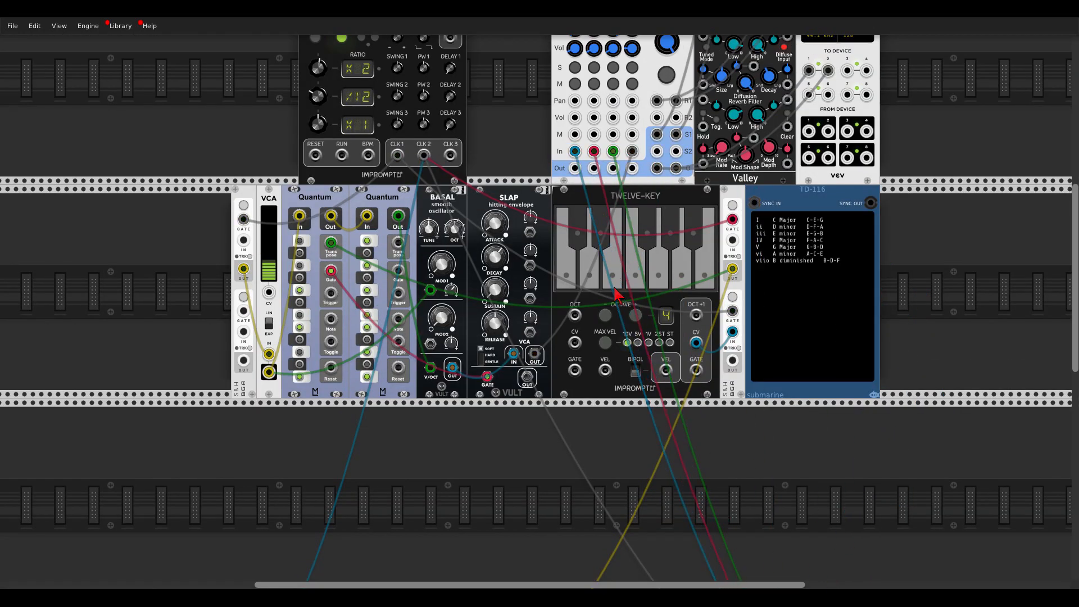
# Adjust the volumes of the mixer's chord channels, setting Level 2 to 0.10416.
pyautogui.scroll(-1, 674, 396)
pyautogui.scroll(-1, 674, 396)
pyautogui.scroll(-1, 652, 342)
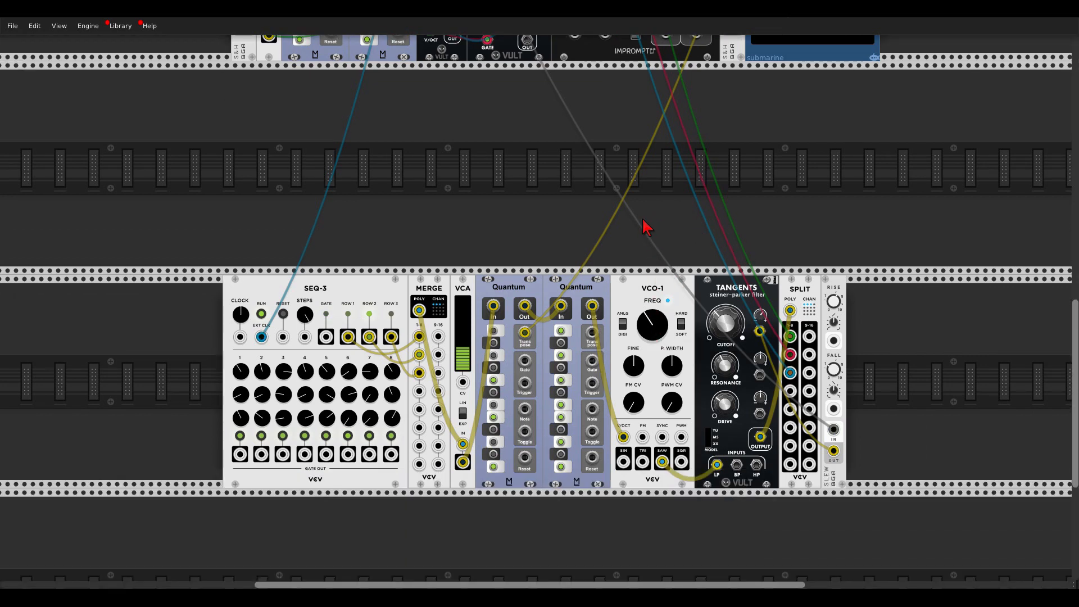
pyautogui.scroll(3, 568, 217)
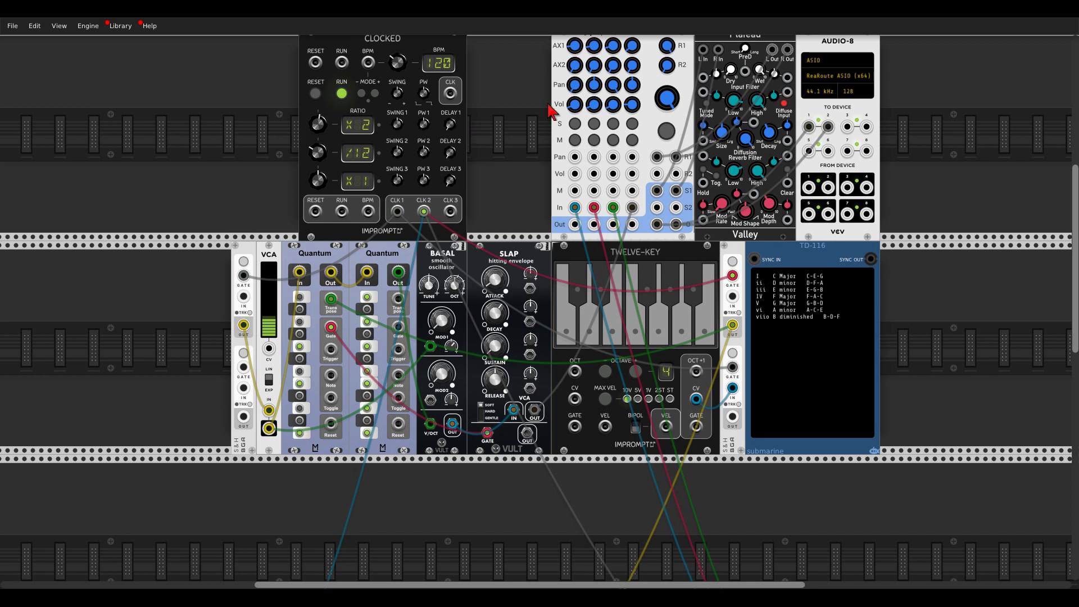
pyautogui.moveTo(572, 104); pyautogui.dragTo(572, 105)
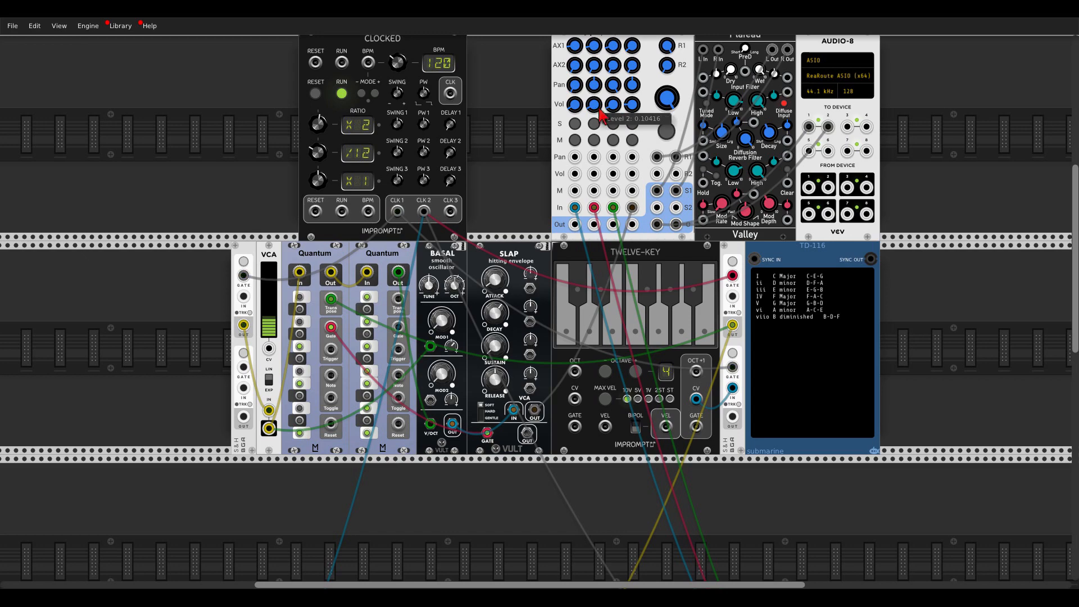
pyautogui.scroll(-5, 527, 171)
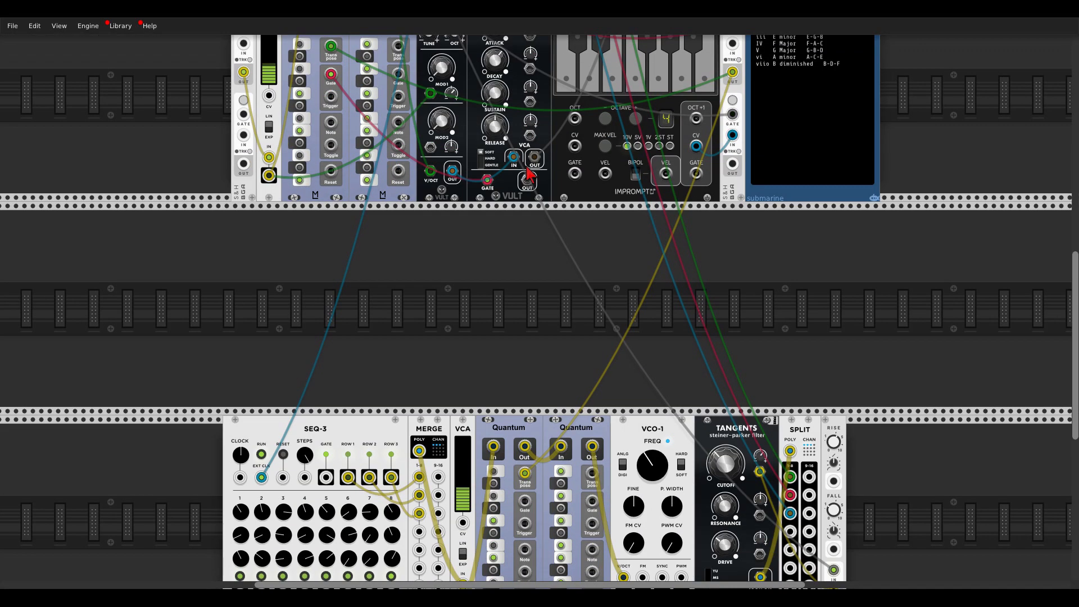
pyautogui.scroll(-3, 527, 171)
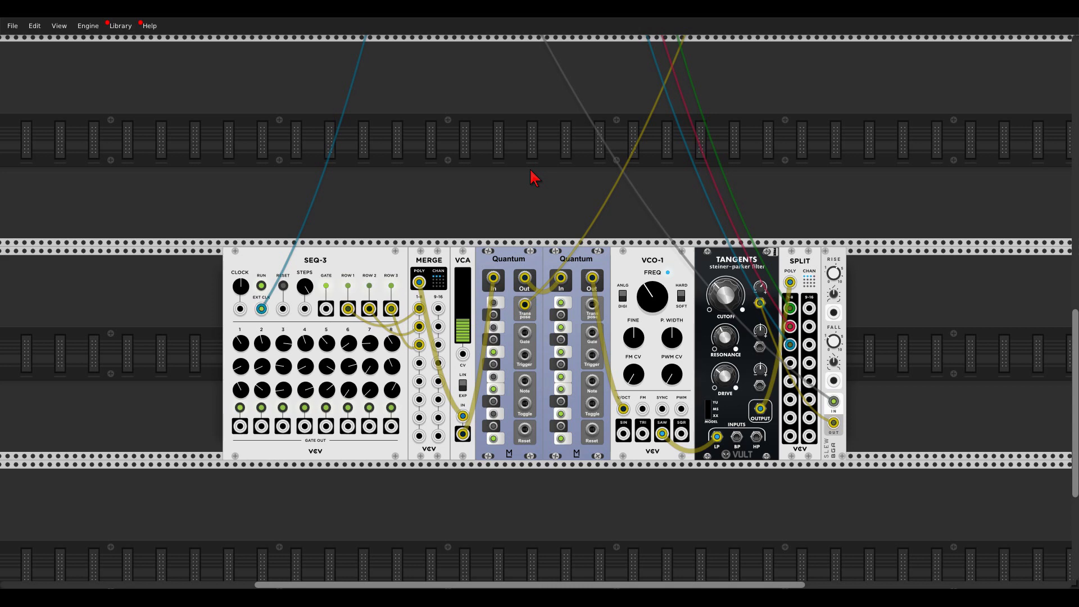
pyautogui.scroll(2, 582, 120)
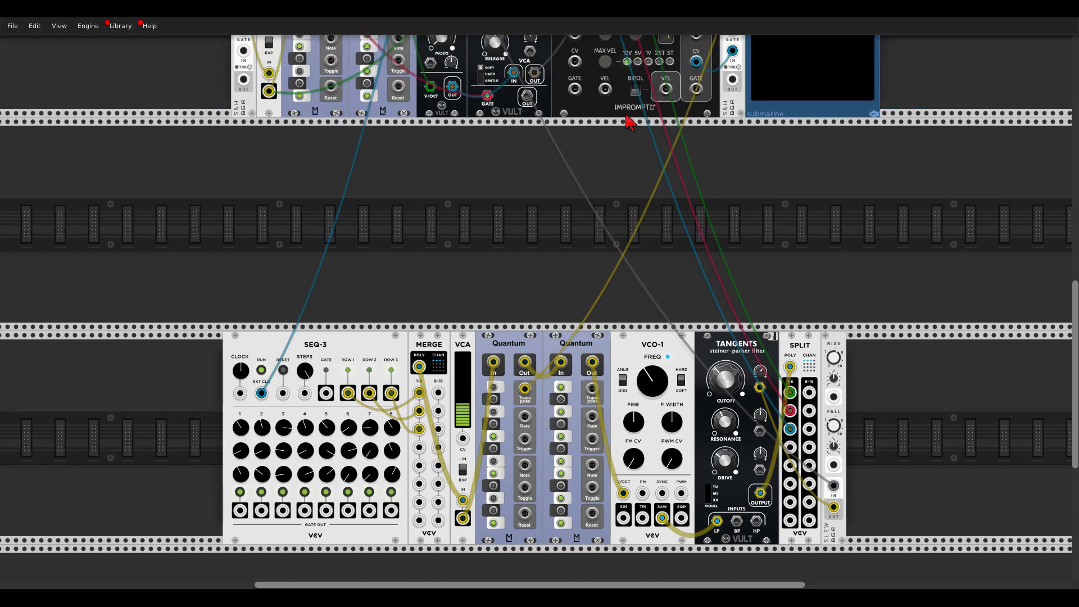
pyautogui.scroll(-1, 706, 204)
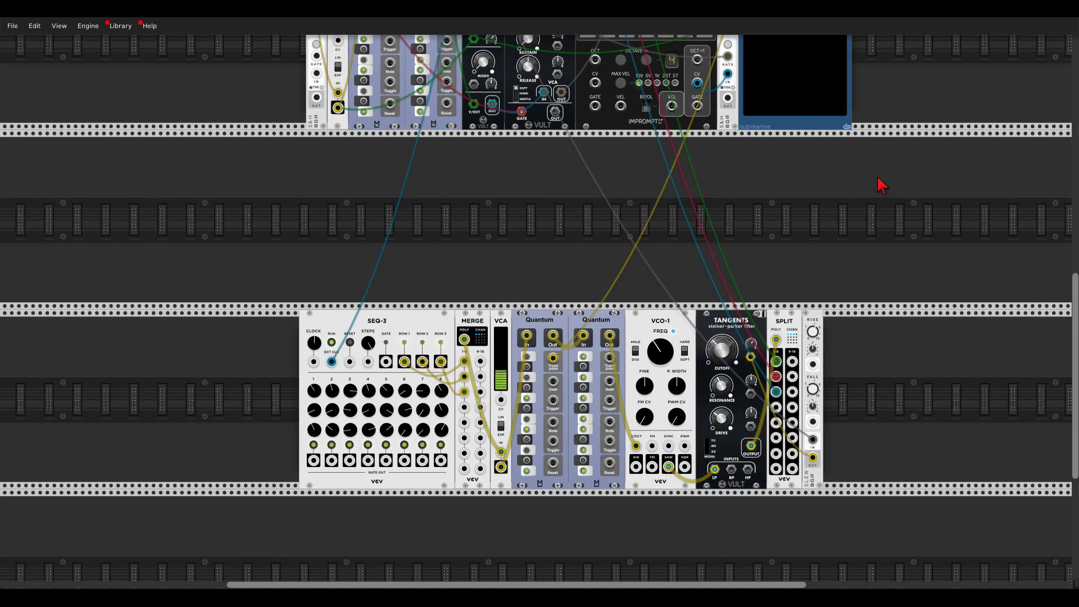
pyautogui.scroll(2, 917, 184)
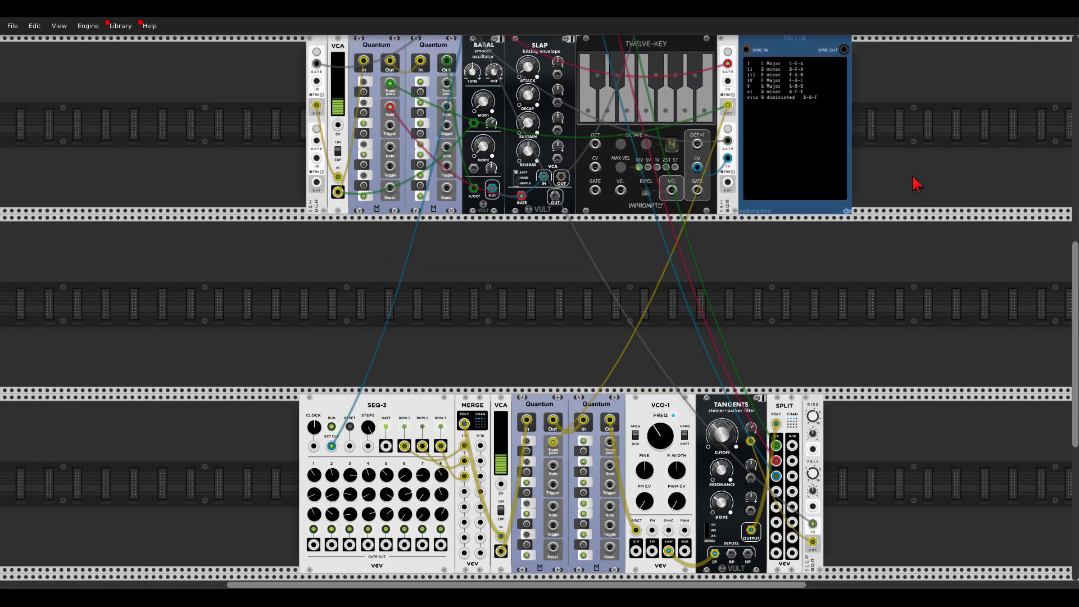